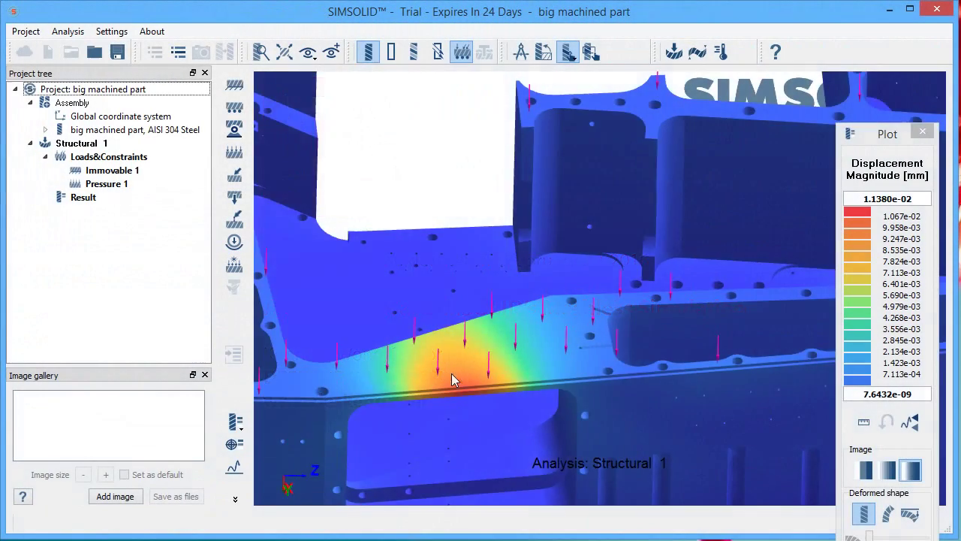
Step: Orbit and zoom the displacement plot to view the red peak-displacement hotspot under the pressure arrows
right_drag(453, 377, 642, 237)
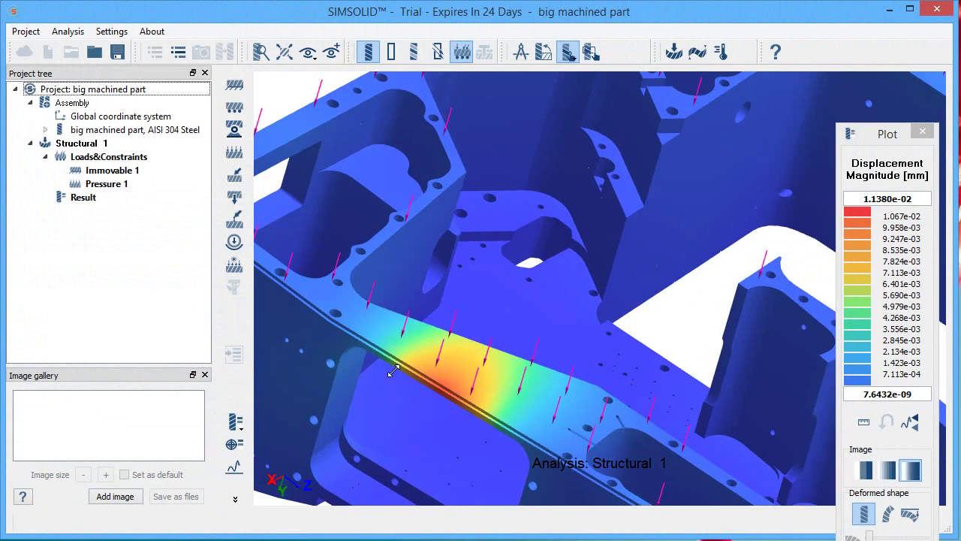
scroll(378, 412, up, 2)
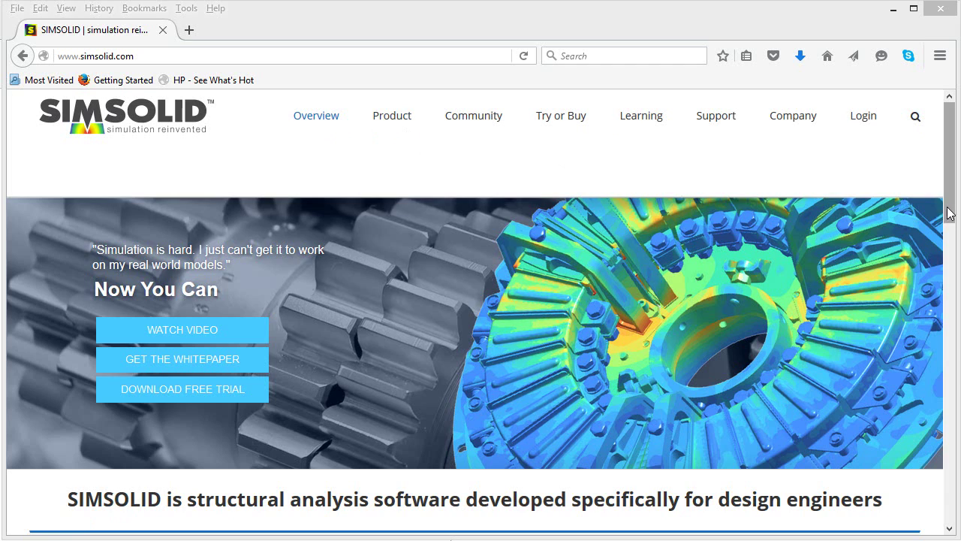
Step: Scroll the simsolid.com page down to the 'What makes SIMSOLID unique?' feature cards
drag(949, 214, 949, 277)
scroll(480, 349, down, 5)
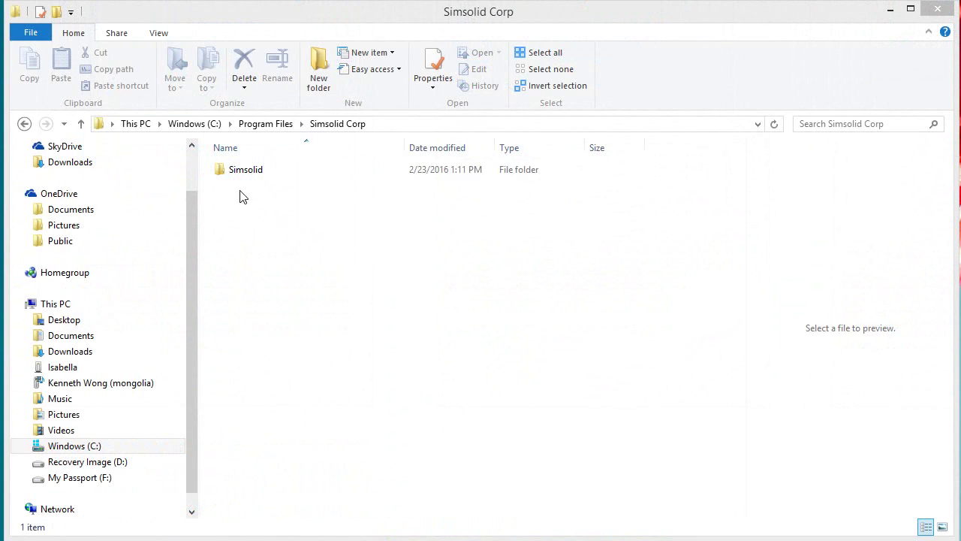
Step: Show the Simsolid folder's Properties, revealing 38.6 MB and 360 files
click(243, 170)
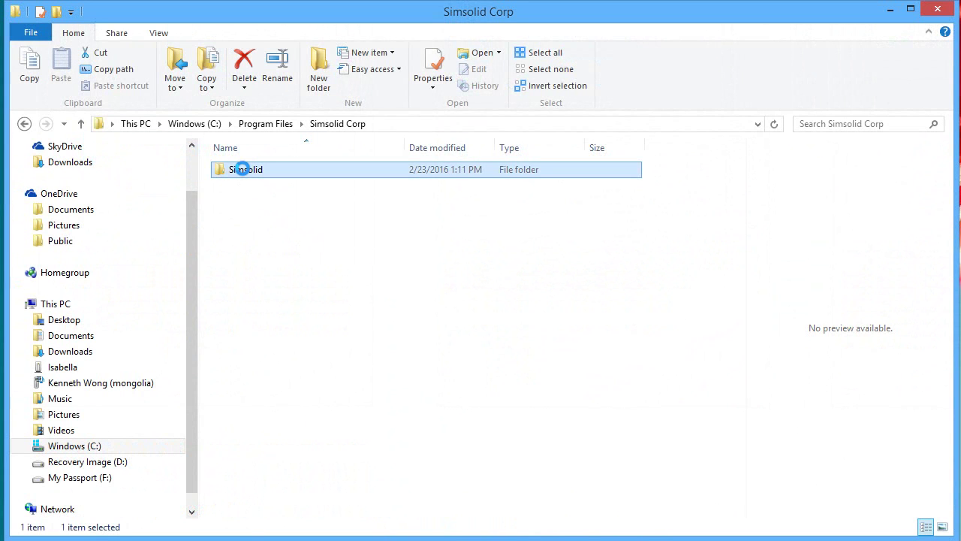
right_click(243, 170)
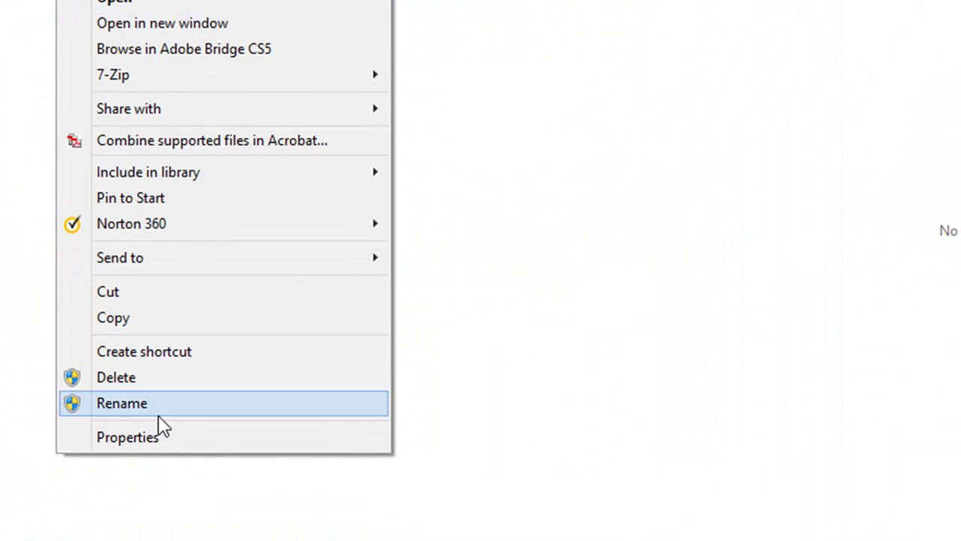
click(163, 438)
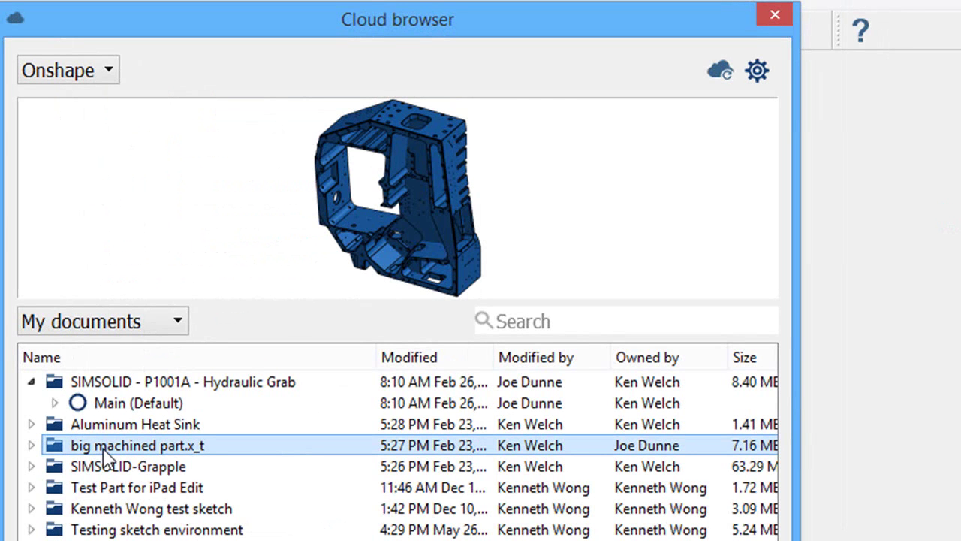
Step: Preview SIMSOLID-Grapple, then expand big machined part.x_t to list its two parts
click(109, 465)
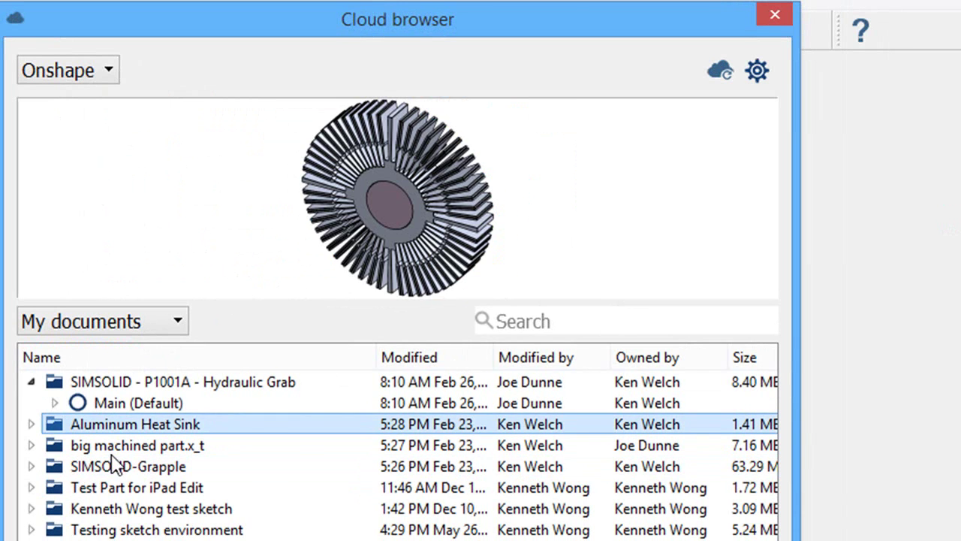
click(113, 464)
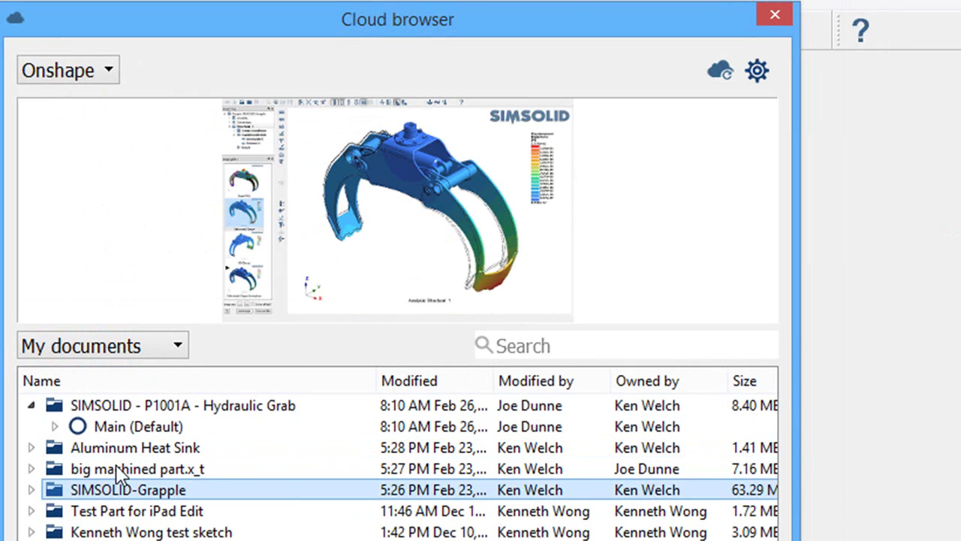
click(68, 470)
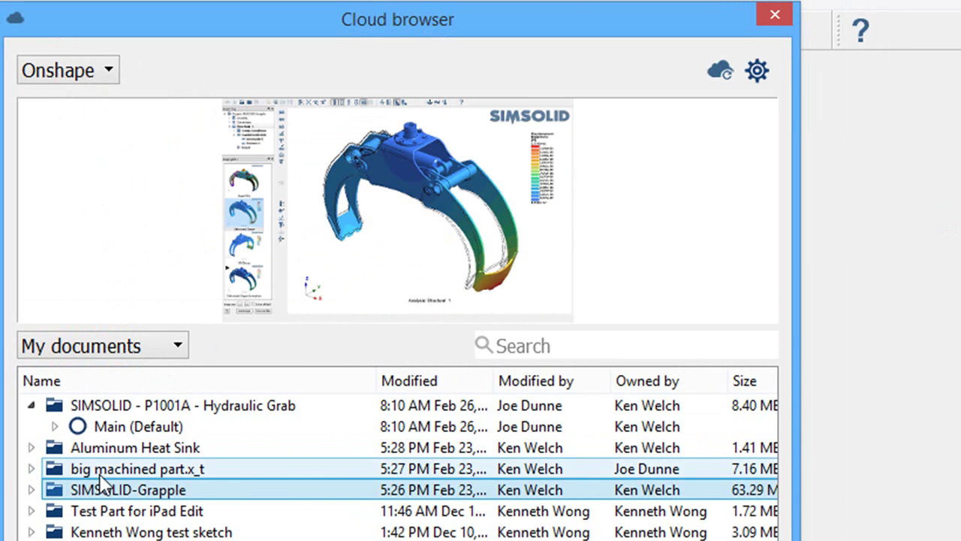
click(30, 445)
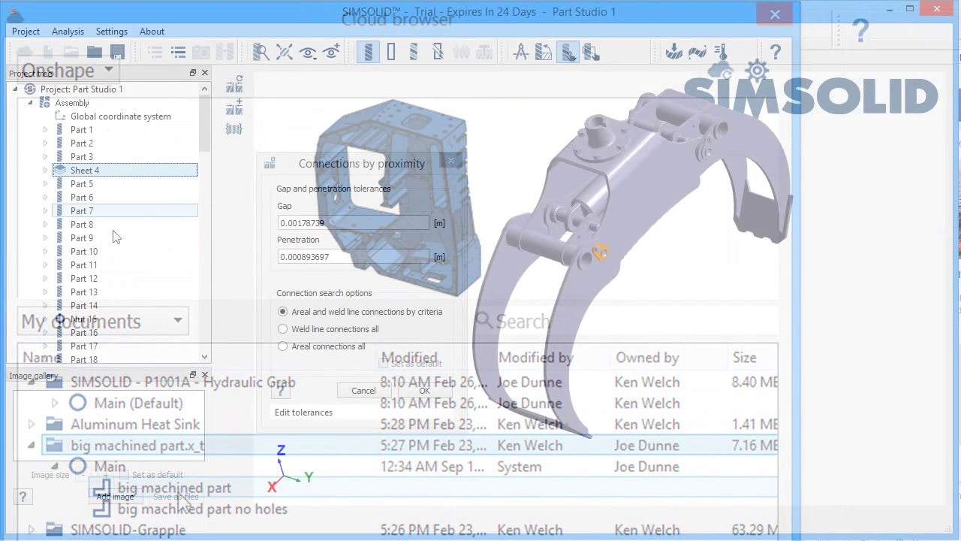
Step: Select Sheet 60 and Part 17, then create connections by proximity on the grapple assembly
scroll(116, 256, down, 10)
scroll(117, 256, down, 2)
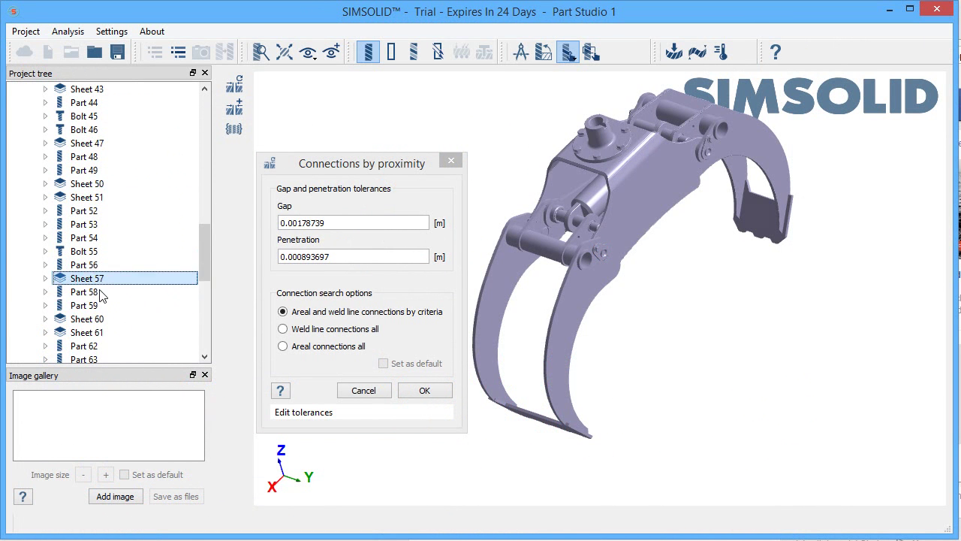
click(85, 321)
scroll(89, 285, up, 11)
click(99, 184)
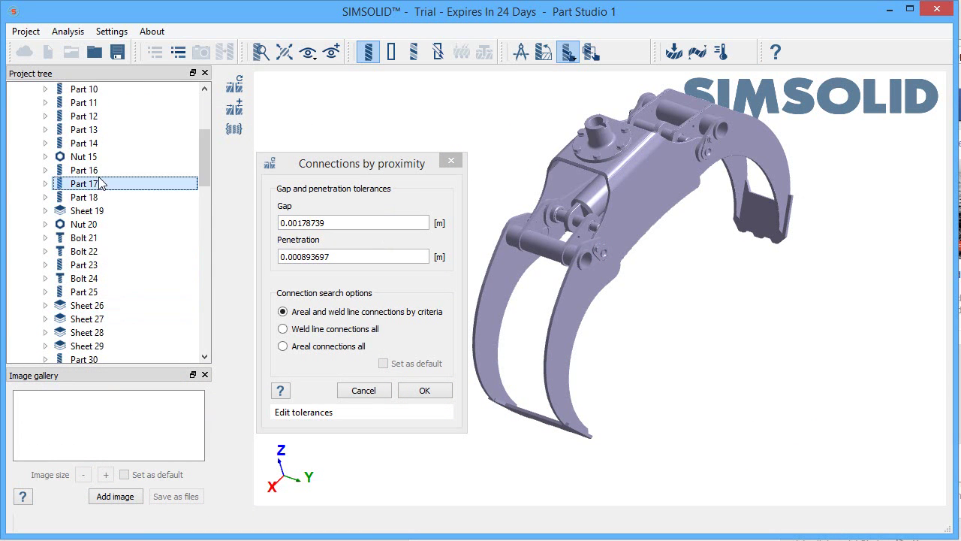
scroll(87, 199, up, 4)
click(30, 102)
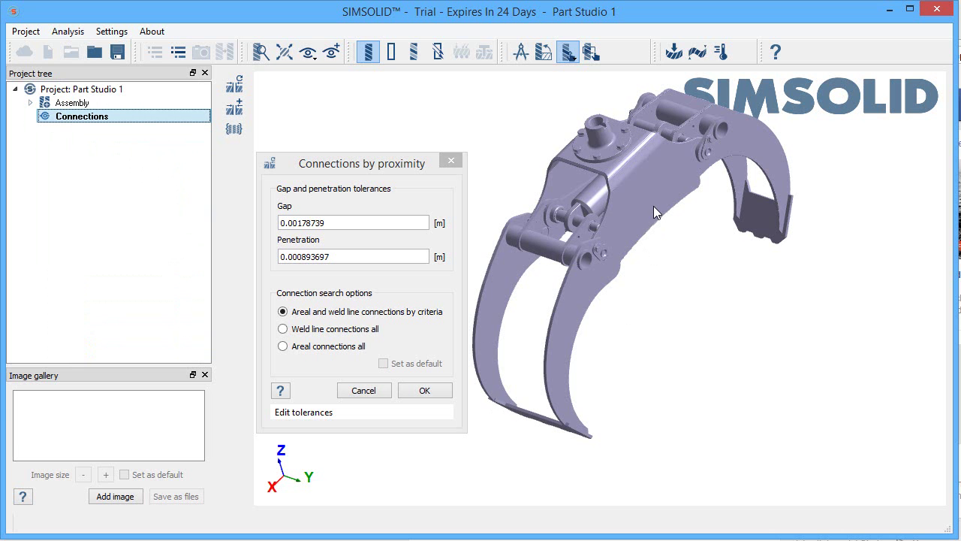
scroll(653, 207, up, 3)
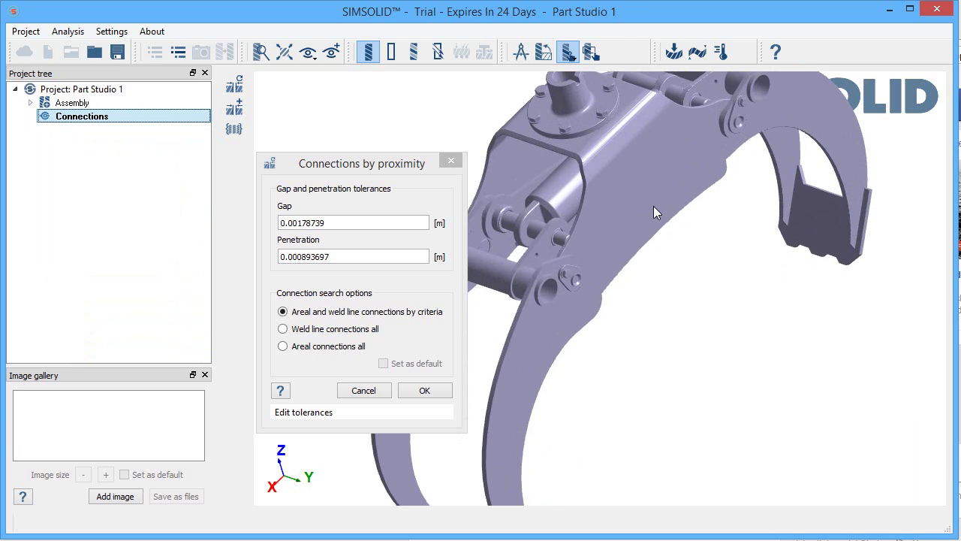
click(376, 161)
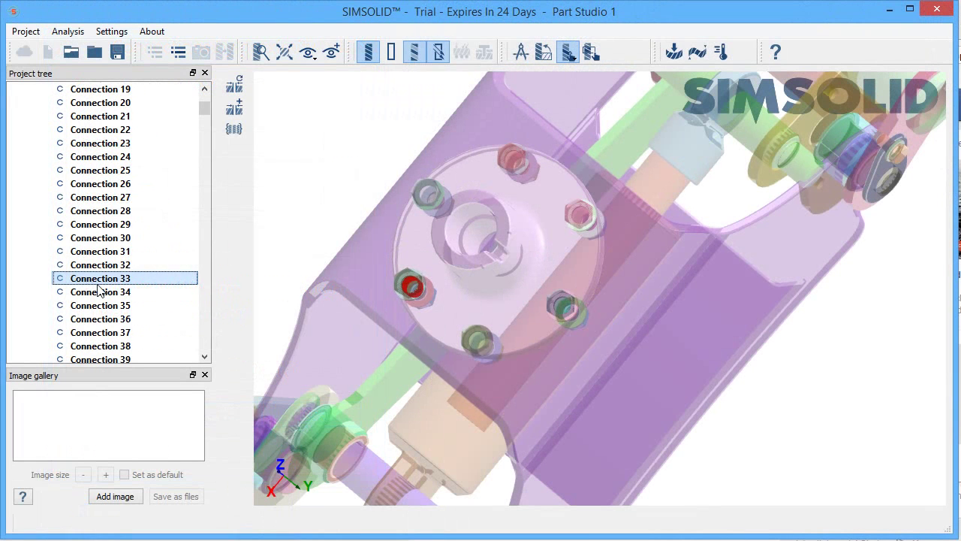
Step: Highlight Connections 34, 35, 36, 38, 29 and 28 in red on the grapple
click(100, 292)
click(104, 305)
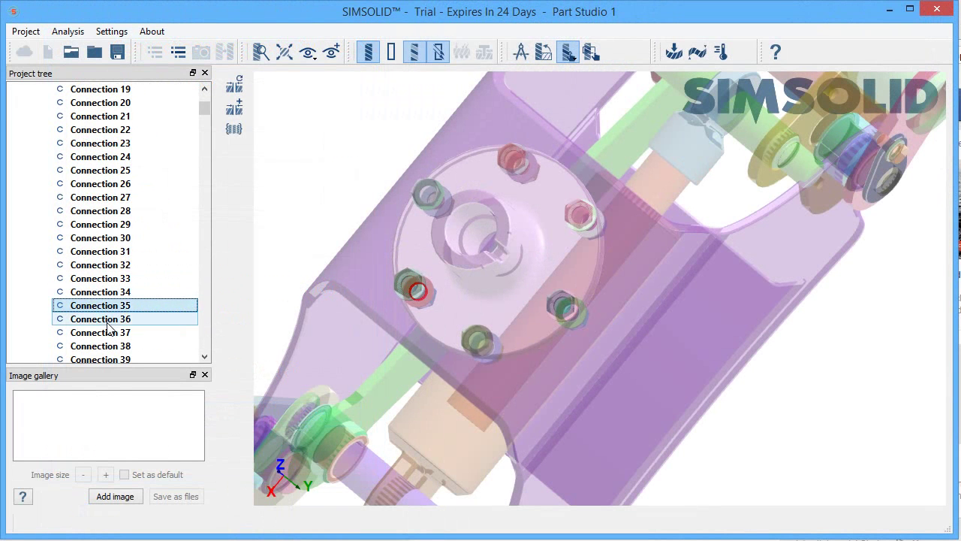
click(106, 319)
click(109, 345)
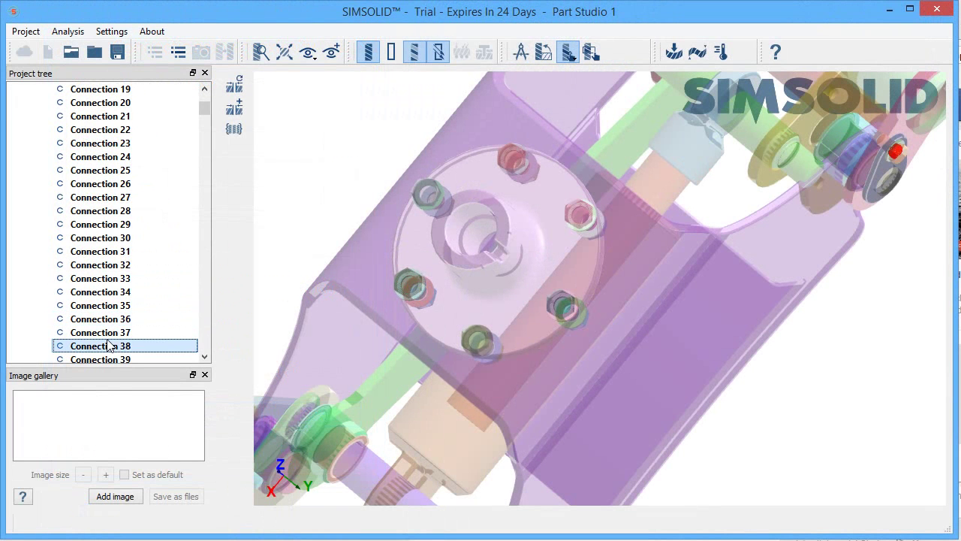
click(112, 224)
click(113, 211)
click(131, 305)
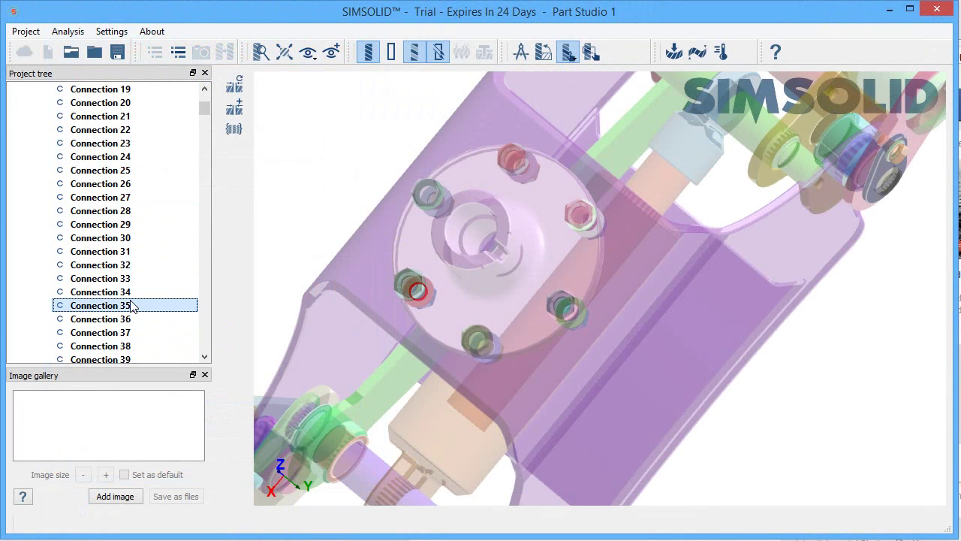
click(120, 346)
scroll(140, 296, down, 5)
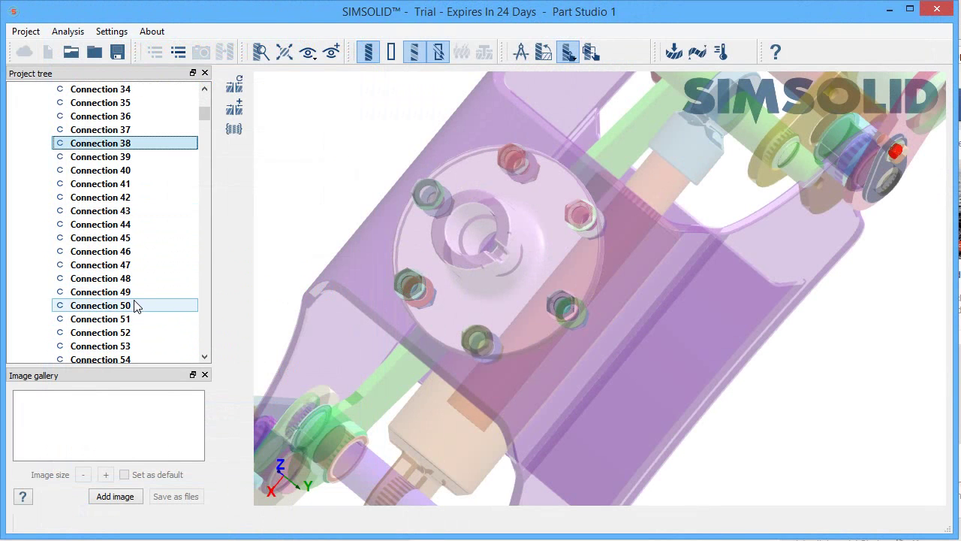
scroll(135, 305, down, 6)
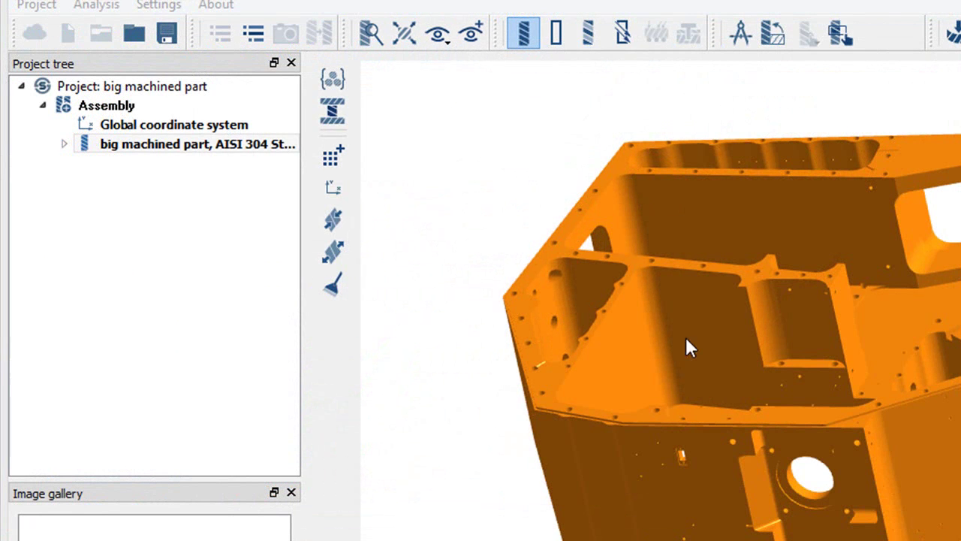
Step: Add a structural analysis and assign AISI 304 Steel to the big machined part
click(108, 9)
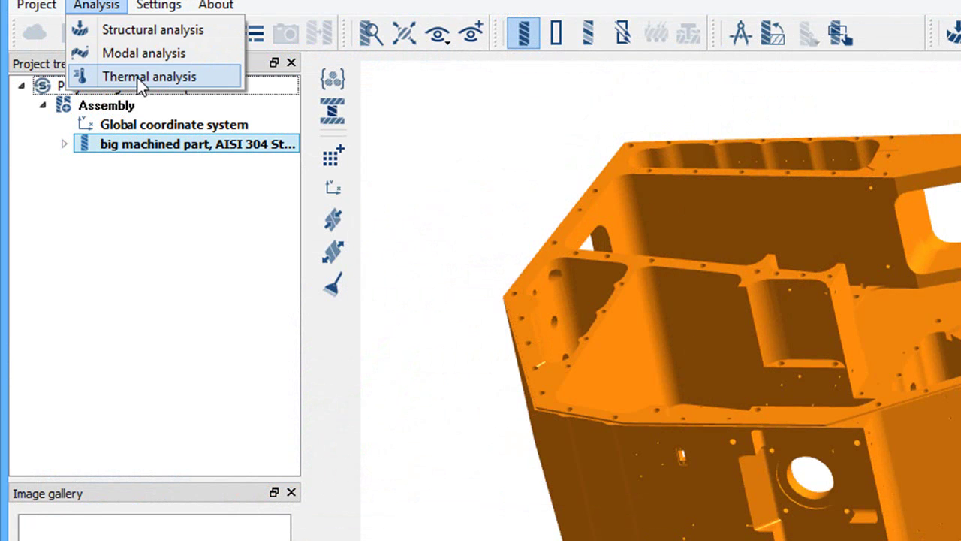
click(141, 39)
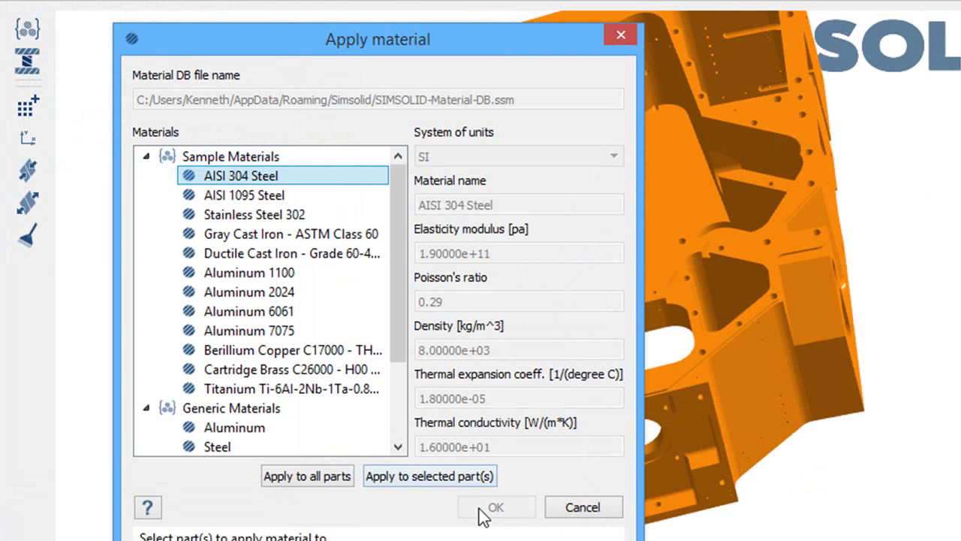
click(246, 183)
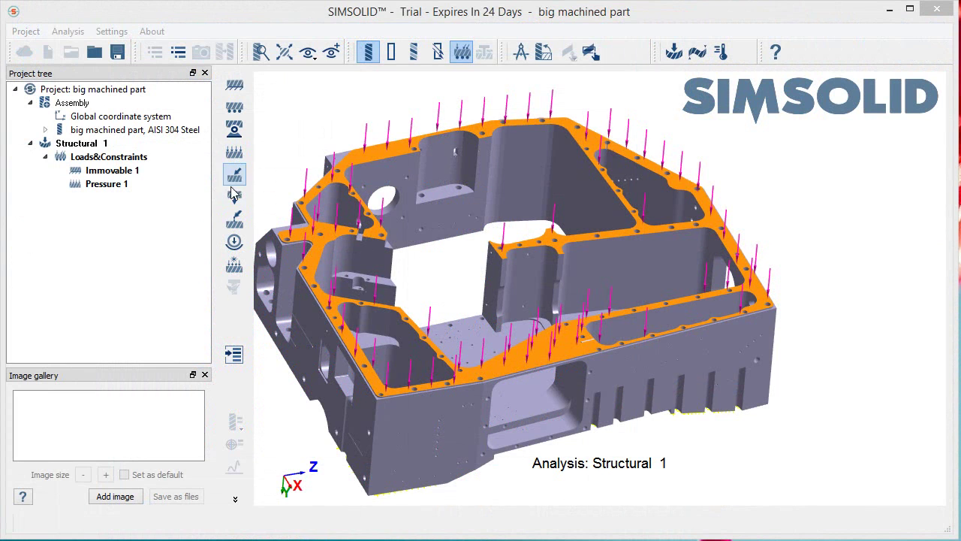
Step: Solve Structural 1, producing an Equivalent Strain plot peaking at 3.4645e-05
click(236, 362)
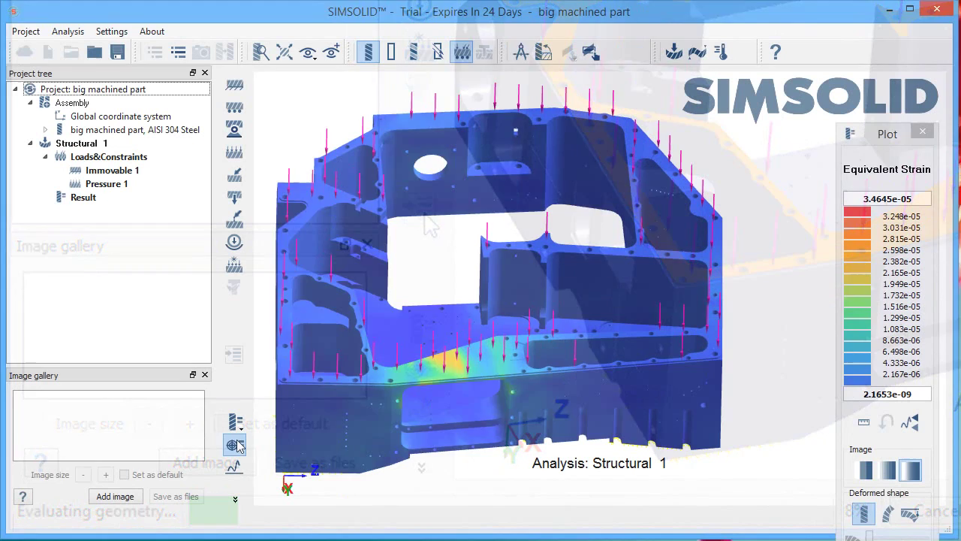
click(234, 445)
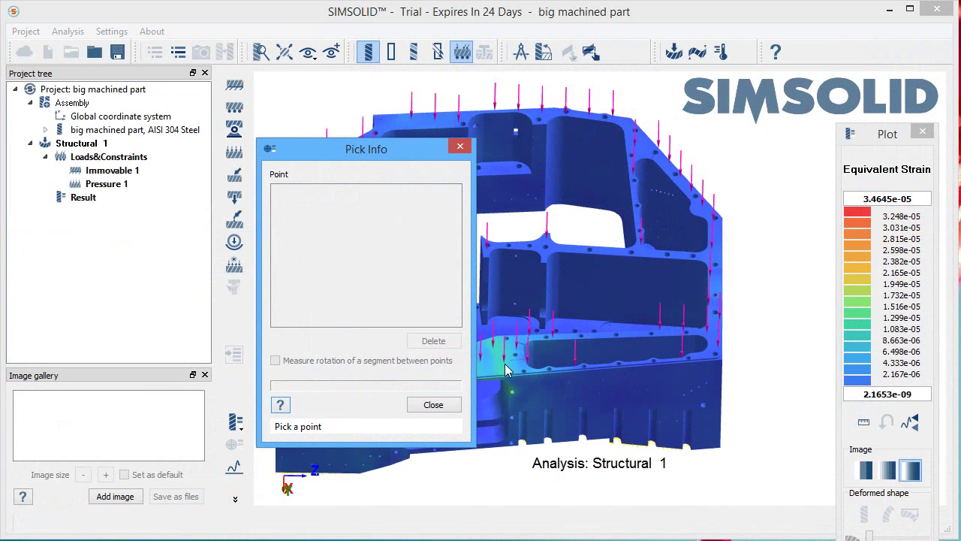
click(500, 360)
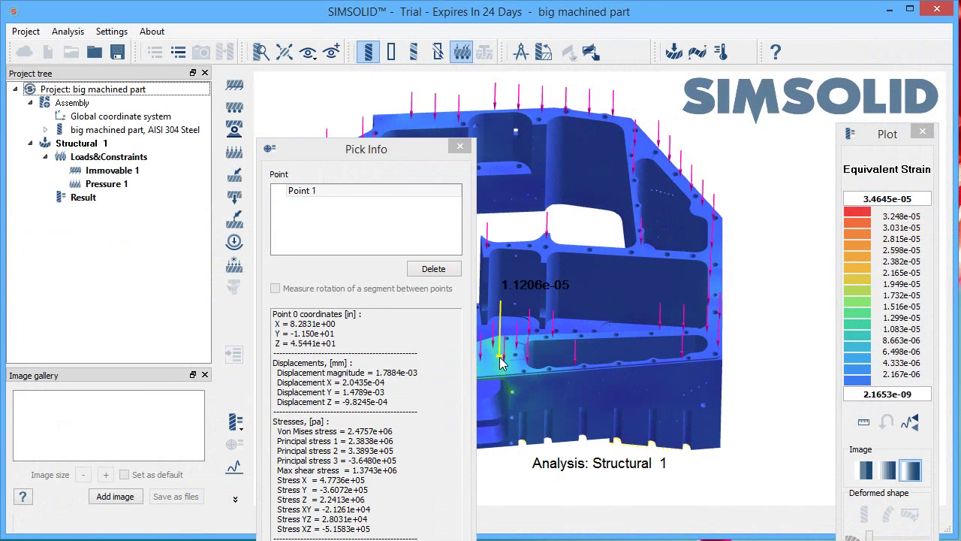
drag(330, 154, 335, 15)
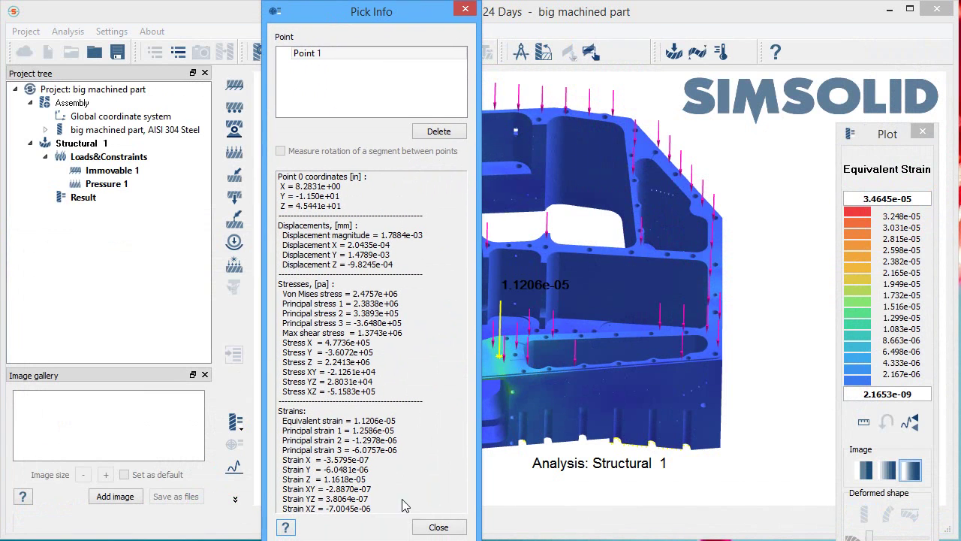
click(435, 525)
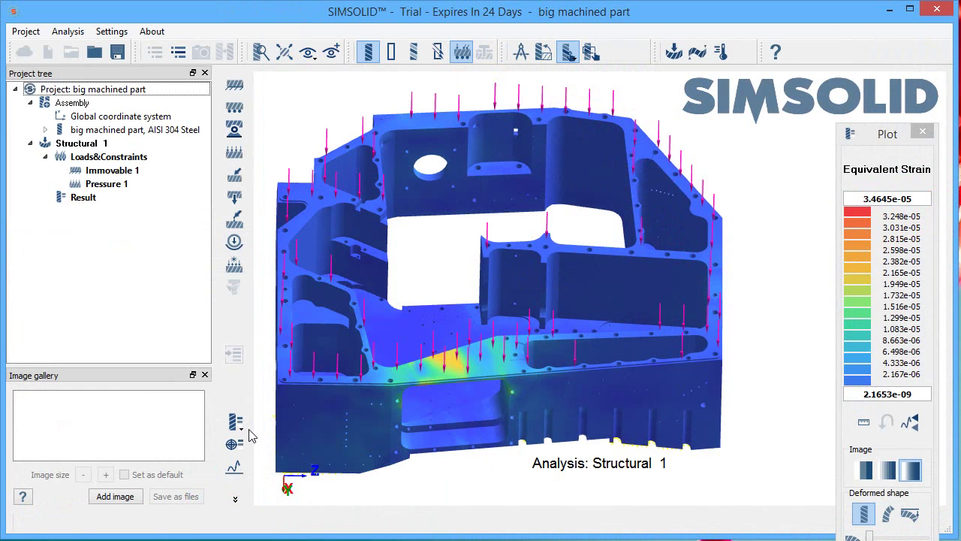
click(233, 474)
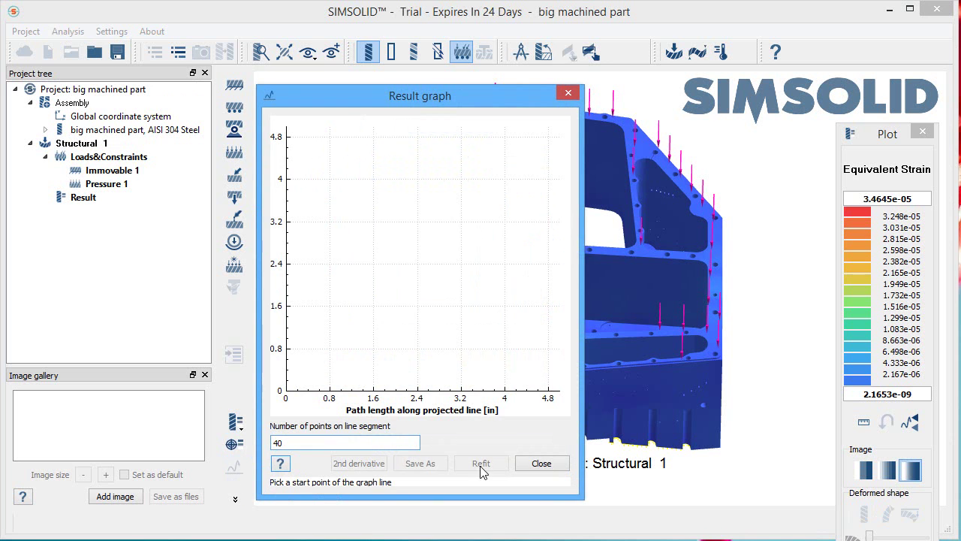
click(639, 332)
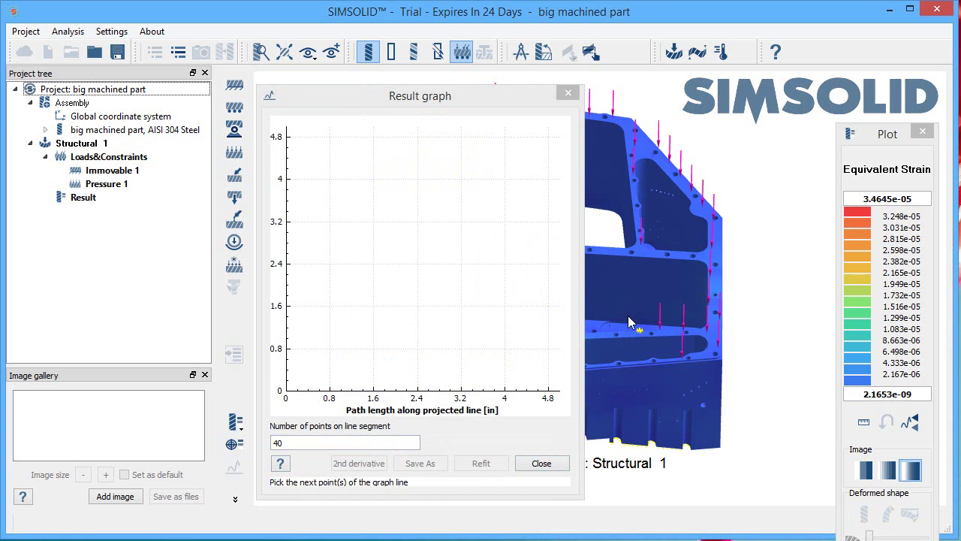
click(568, 92)
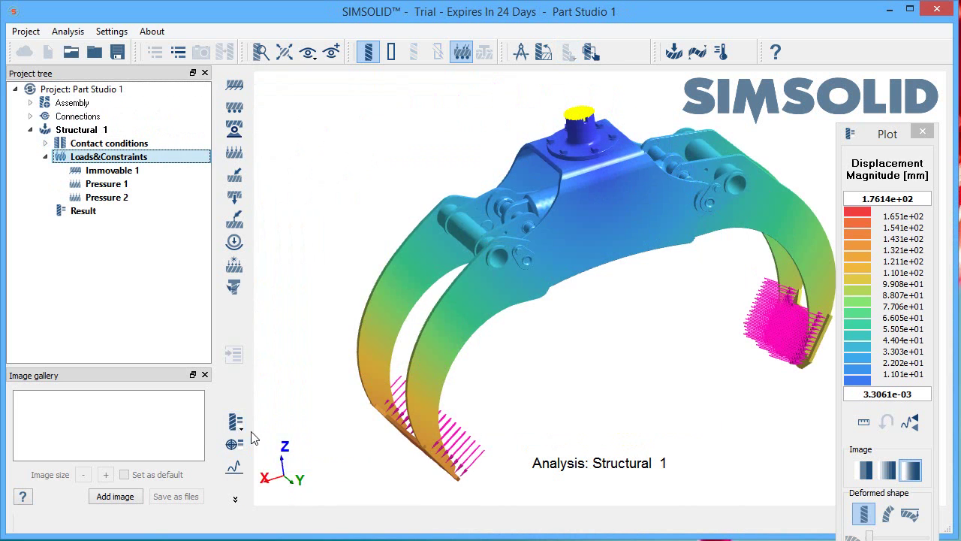
Step: Plot Von Mises Stress on the Part Studio 1 grapple and orbit to inspect it
click(234, 425)
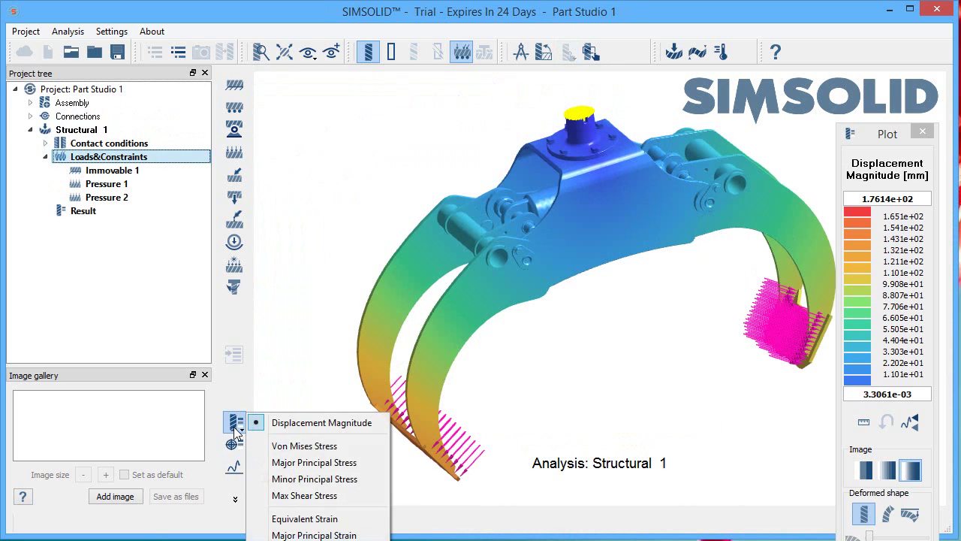
click(305, 447)
drag(574, 408, 470, 398)
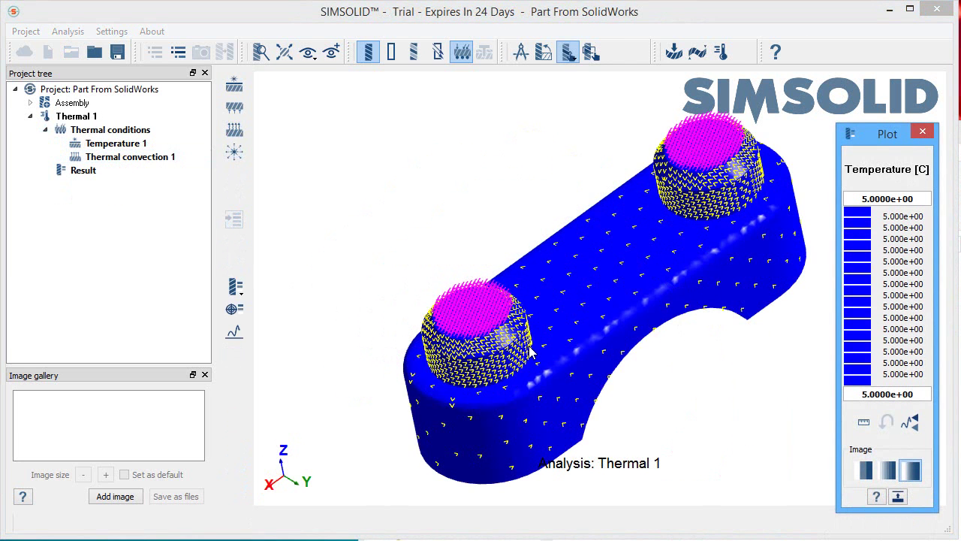
Step: Plot Thermal flux on the part and orbit to view its other side
click(236, 287)
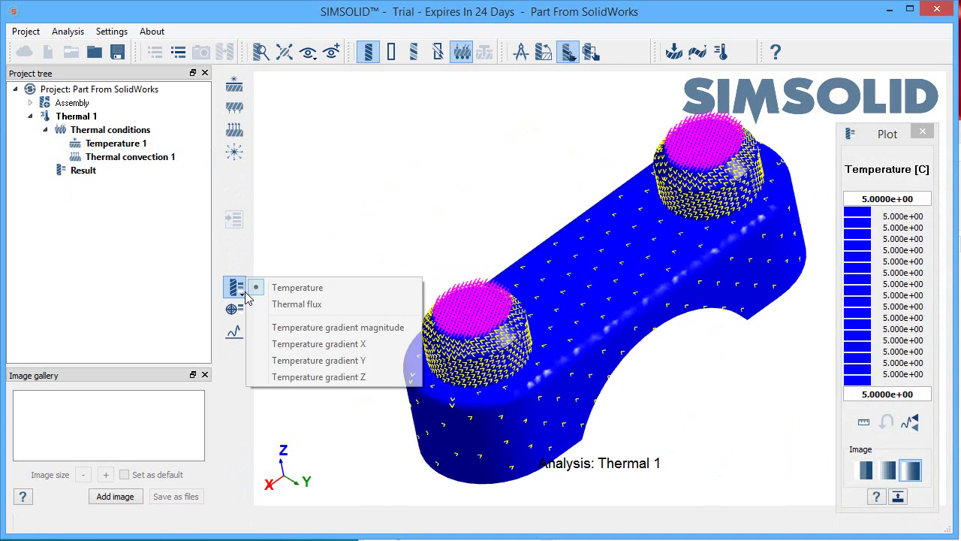
click(279, 305)
drag(509, 387, 513, 353)
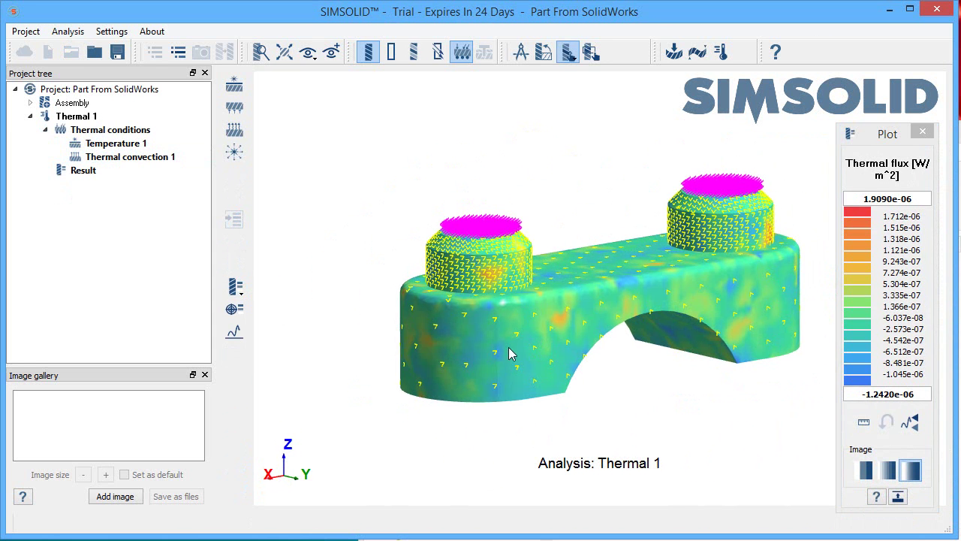
Step: Return to Temperature, zoom in on one boss, then plot Temperature gradient magnitude
click(238, 292)
click(297, 287)
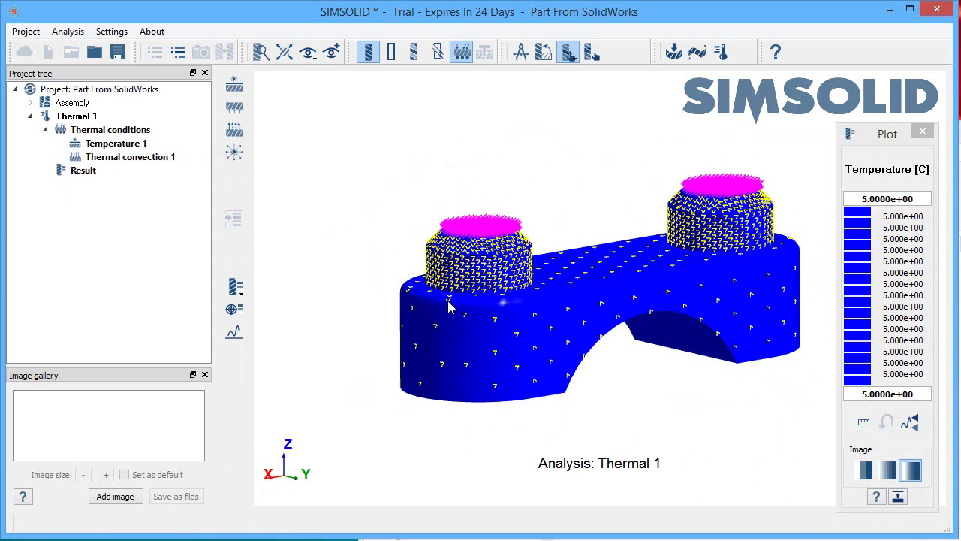
scroll(553, 317, down, 2)
scroll(553, 316, up, 5)
scroll(553, 317, up, 1)
drag(553, 318, 514, 340)
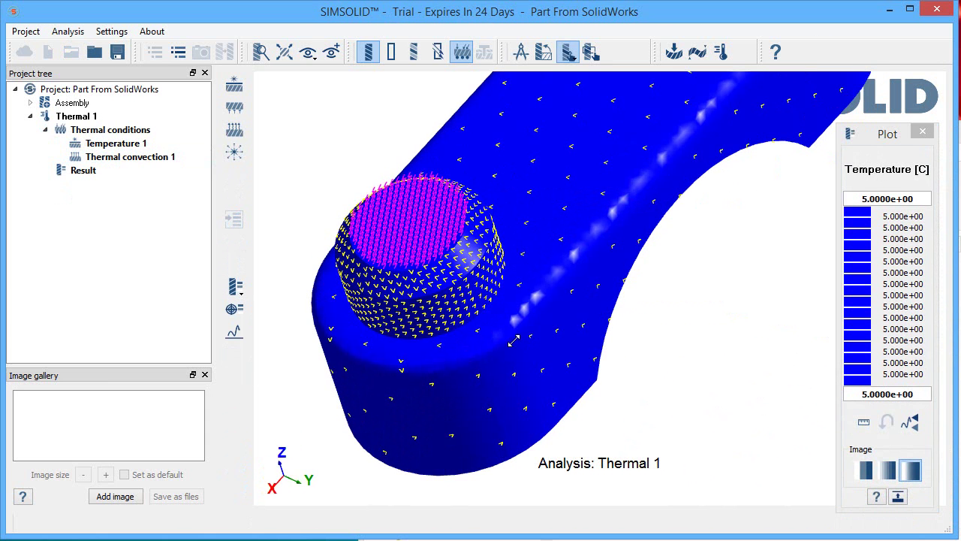
click(240, 294)
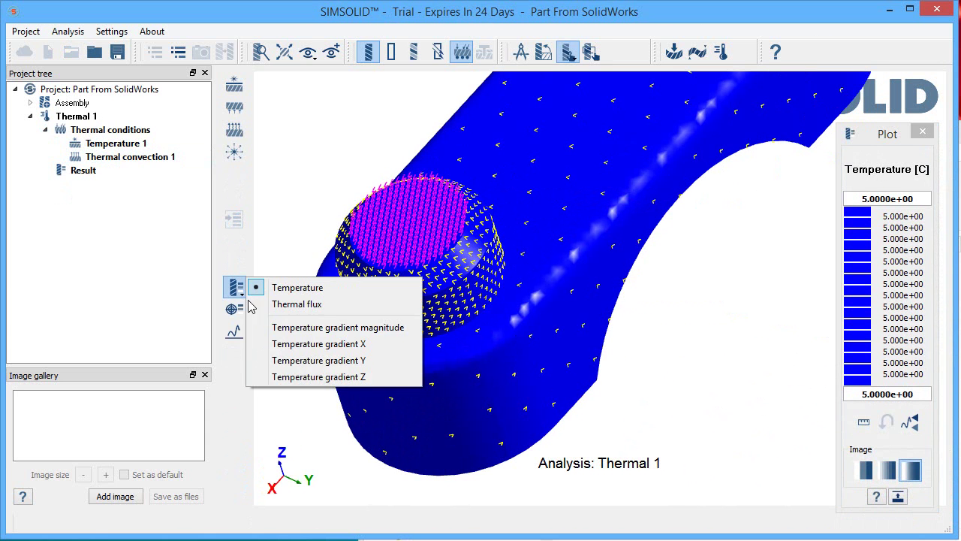
click(262, 327)
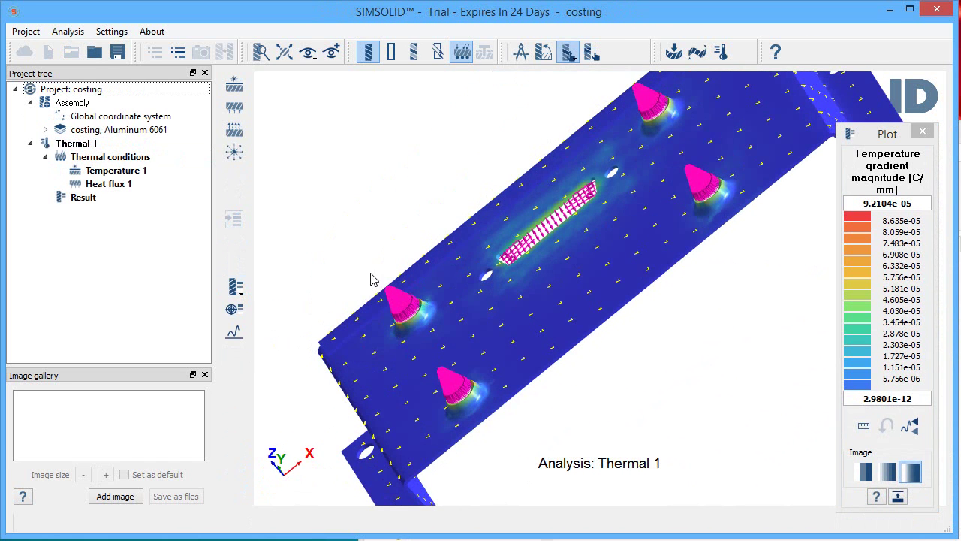
Step: Check Temperature gradient Y, then plot Temperature, showing a uniform 2.0000e+01 °C
click(241, 293)
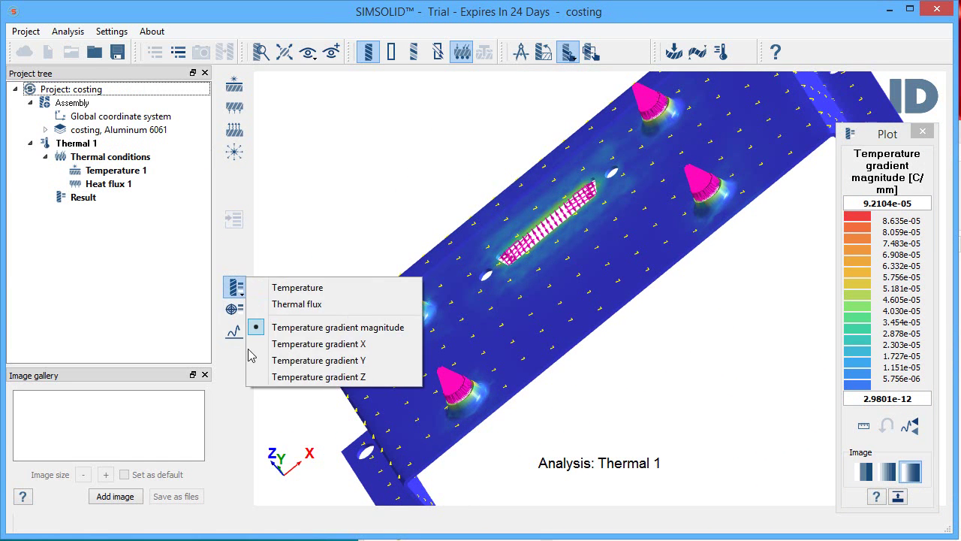
click(267, 361)
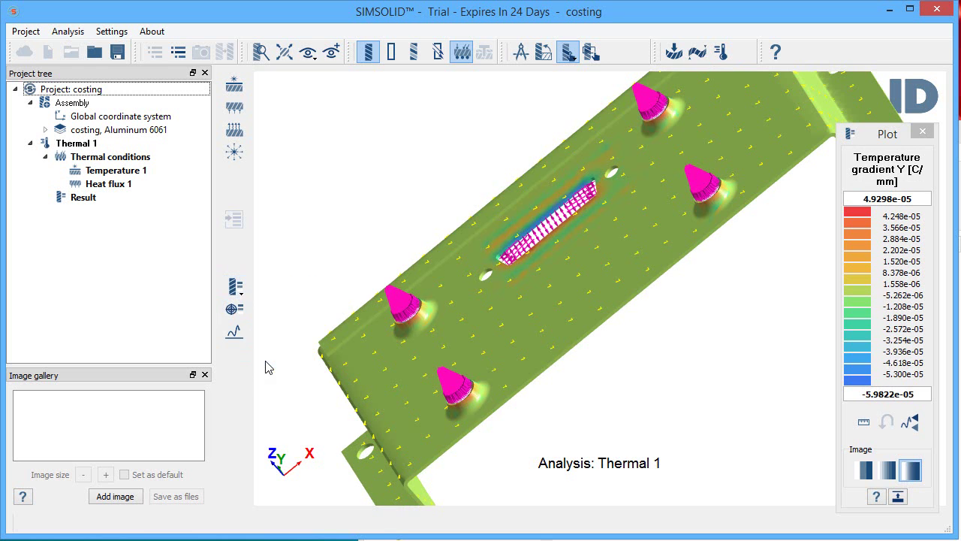
click(241, 293)
click(285, 291)
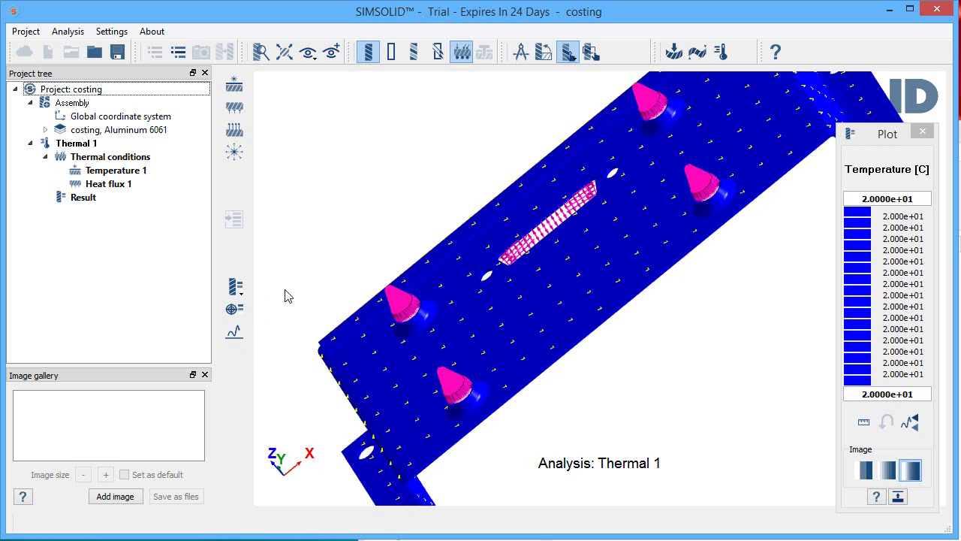